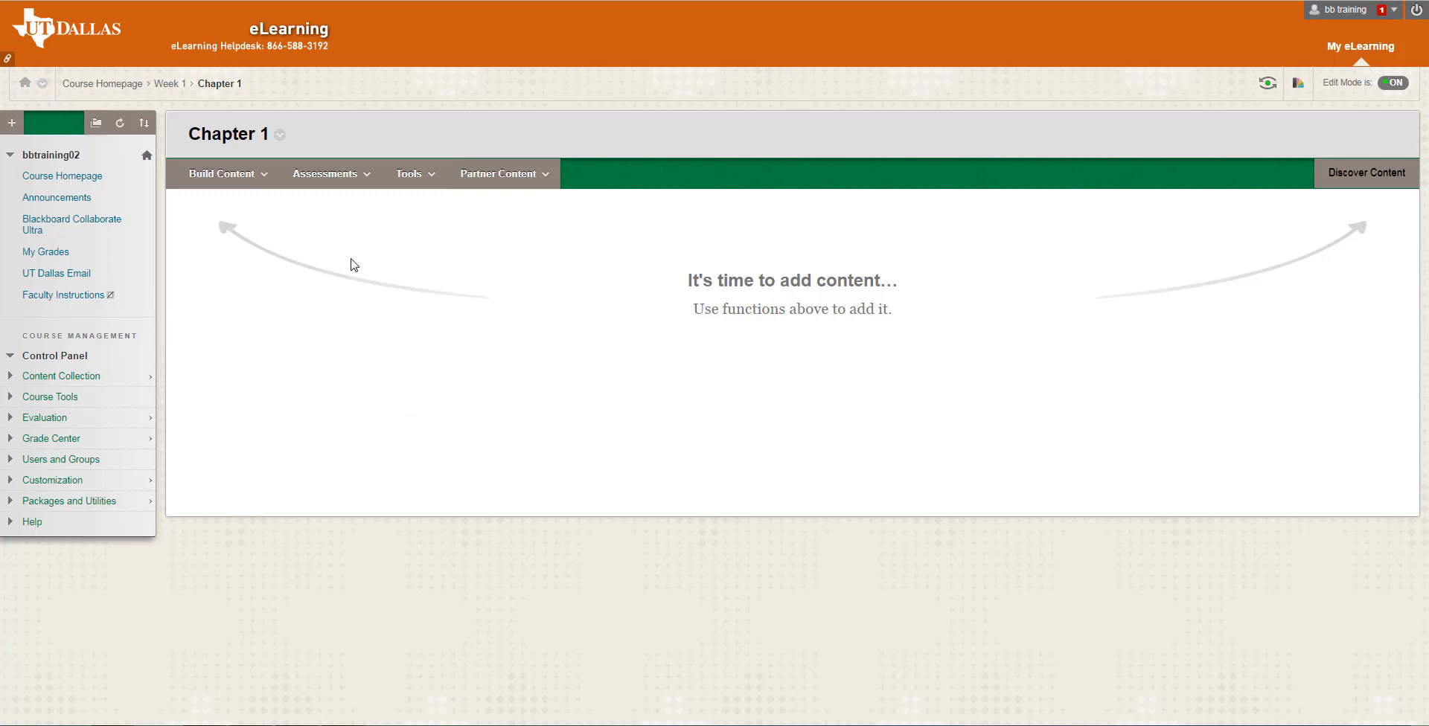
Create a new assignment in the Chapter 1 folder and name it "Paper 1".
{"action": "left_click", "coordinate": [357, 175]}
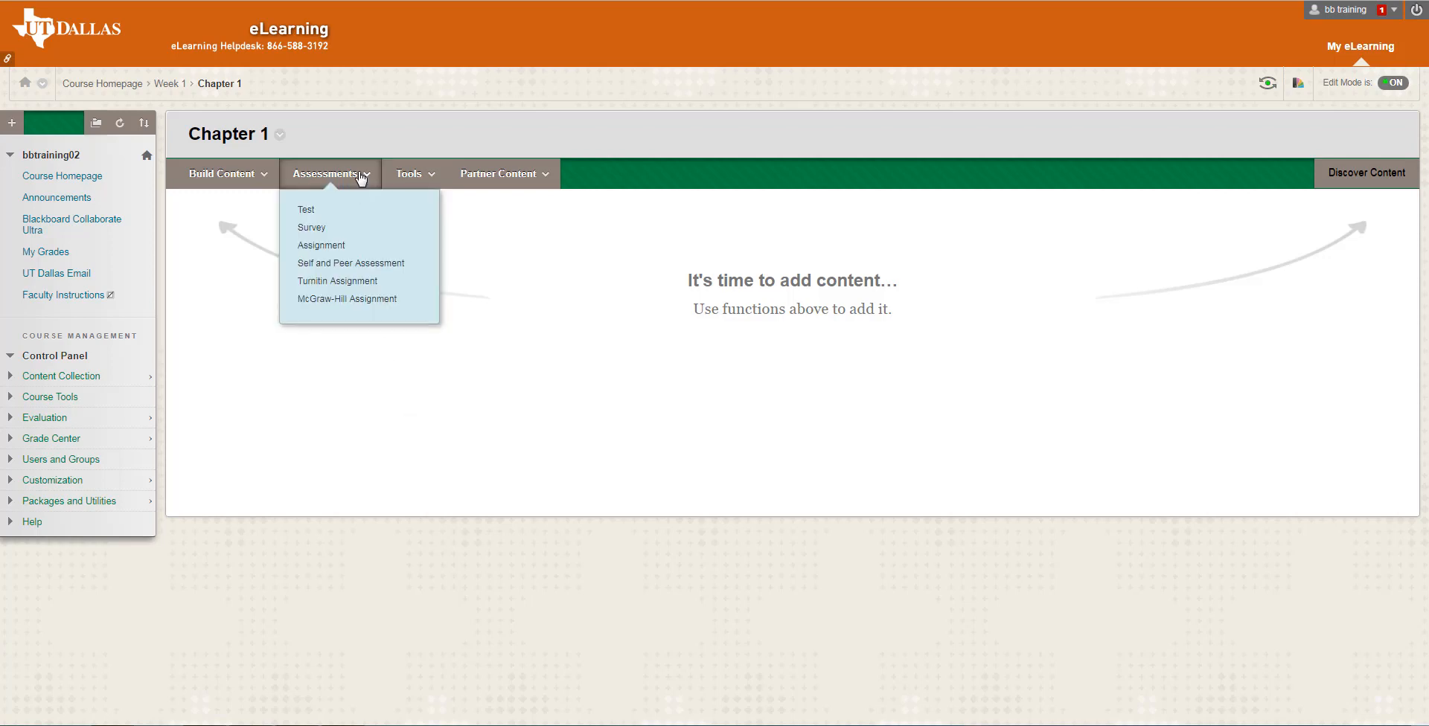
{"action": "left_click", "coordinate": [350, 249]}
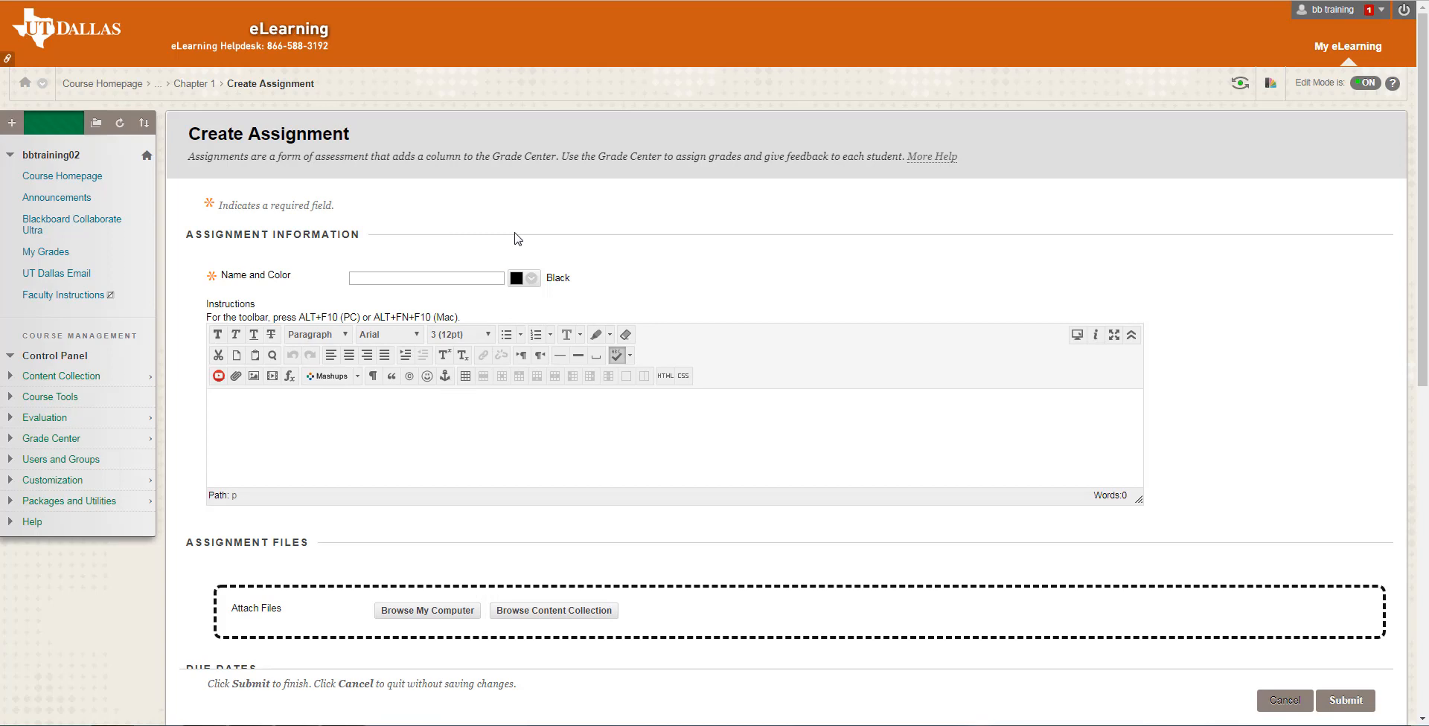
{"action": "left_click", "coordinate": [471, 280]}
{"action": "type", "text": "Paper 1"}
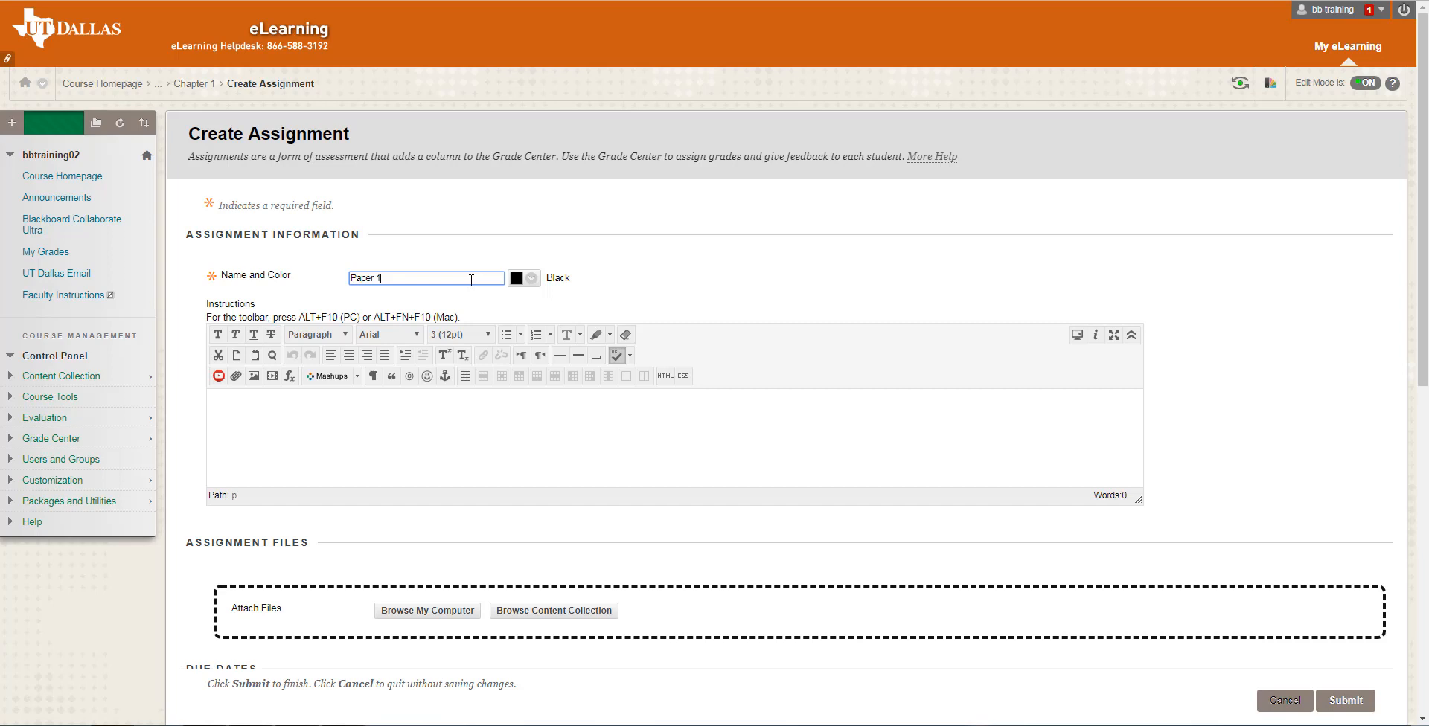
{"action": "left_click", "coordinate": [456, 422]}
Attach "Instructions for the Assignment (1).docx" from the course's content collection to the assignment.
{"action": "scroll", "coordinate": [457, 422], "scroll_direction": "down", "scroll_amount": 1}
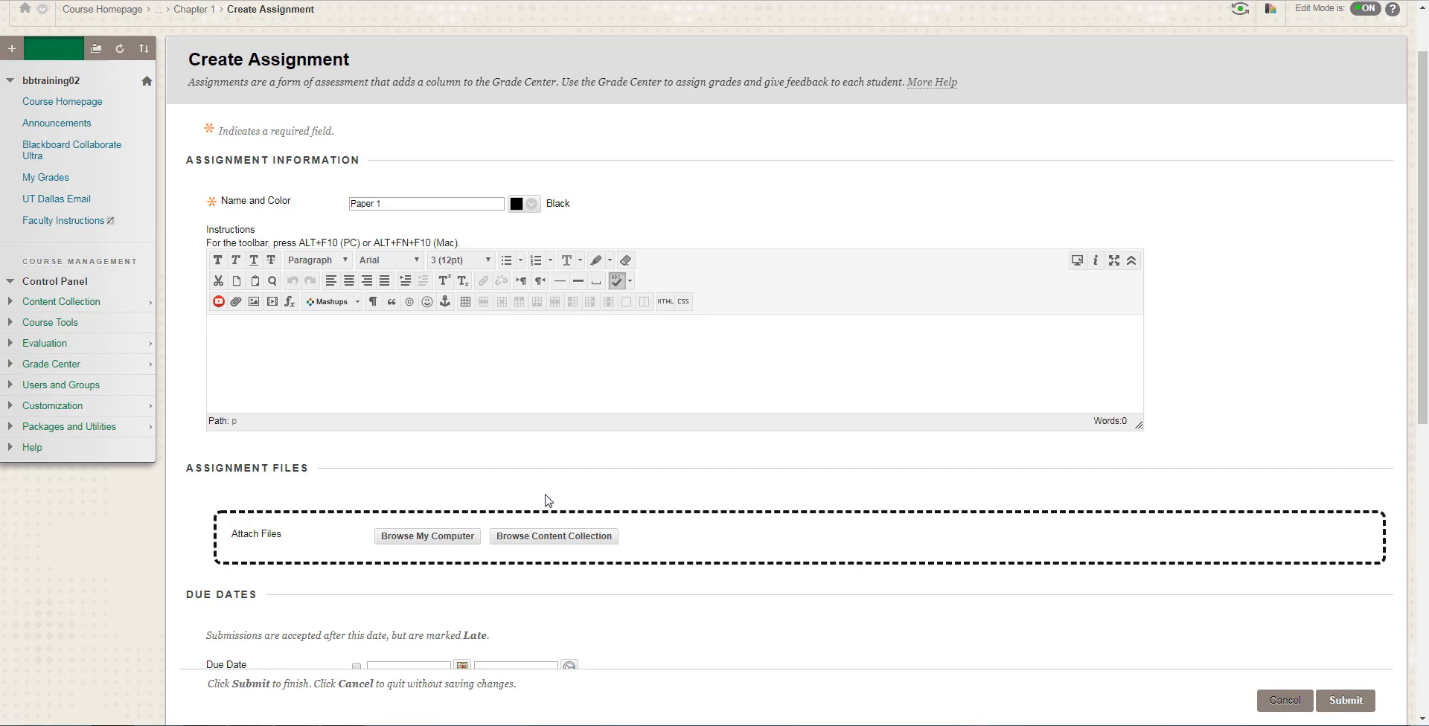
{"action": "left_click", "coordinate": [571, 540]}
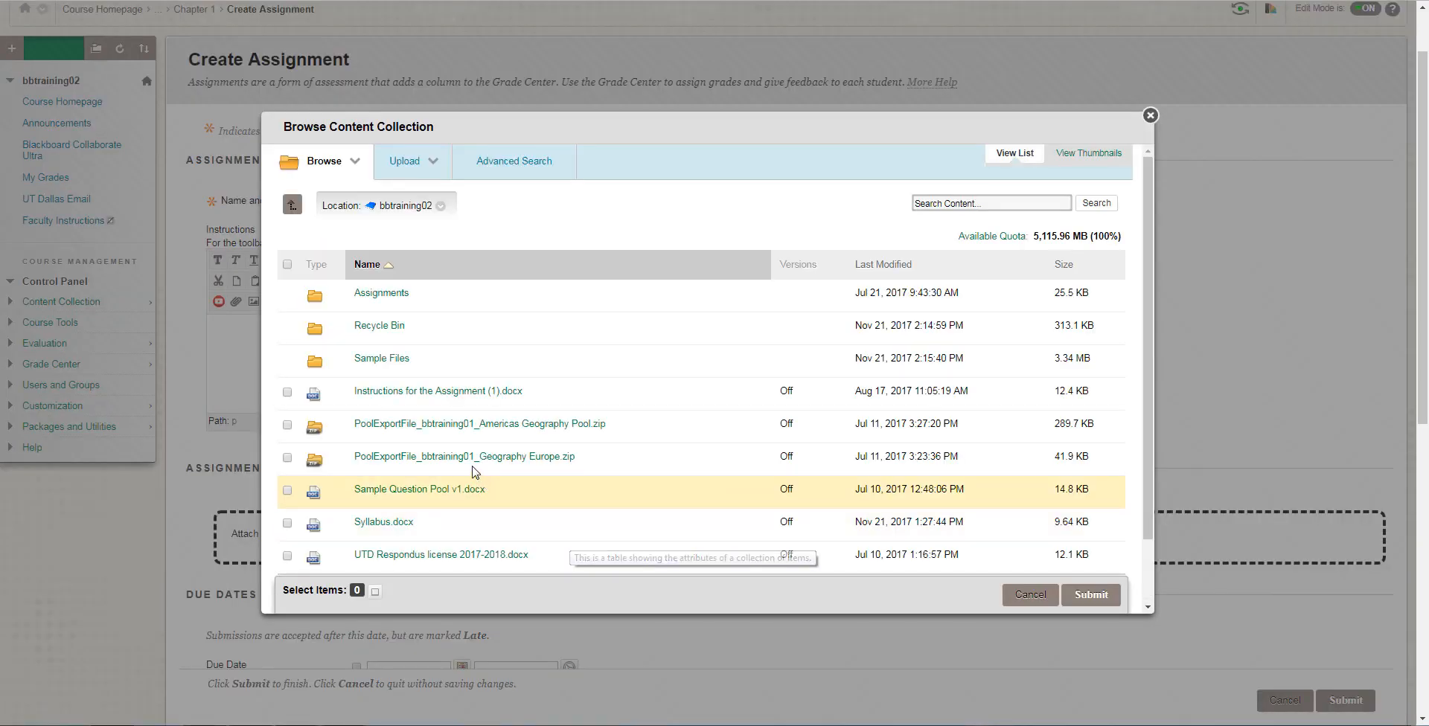
{"action": "left_click", "coordinate": [287, 393]}
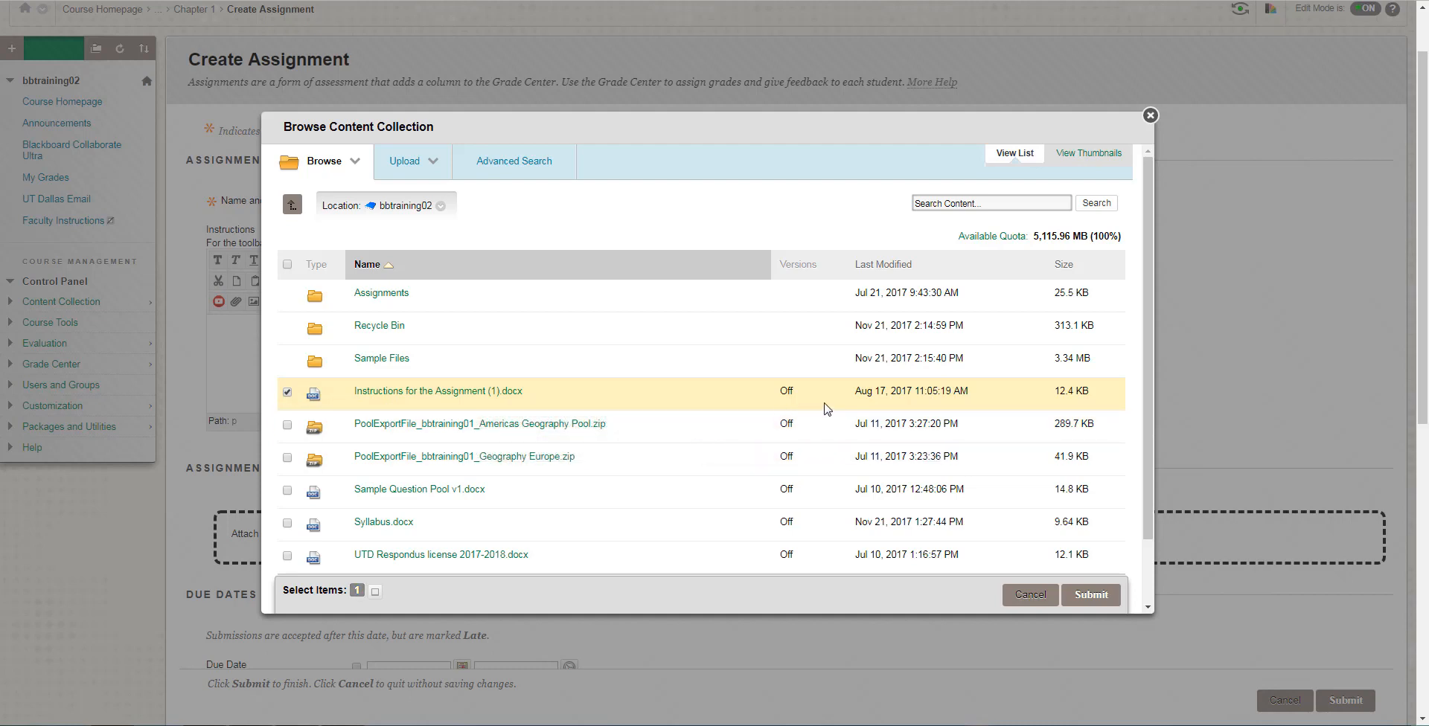
{"action": "left_click", "coordinate": [1094, 600]}
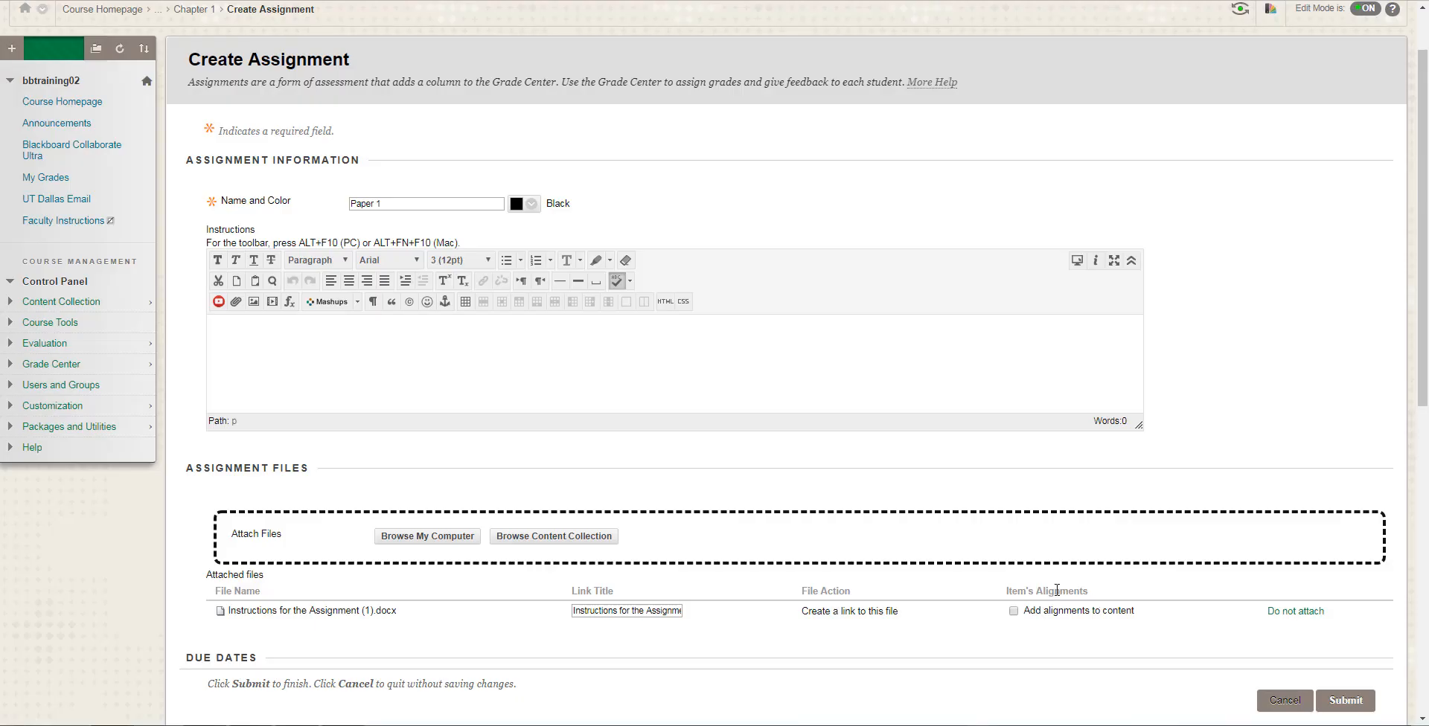
Enable the assignment's due date and set it to 12/01/2017 at 02:00 PM.
{"action": "scroll", "coordinate": [1022, 489], "scroll_direction": "down", "scroll_amount": 3}
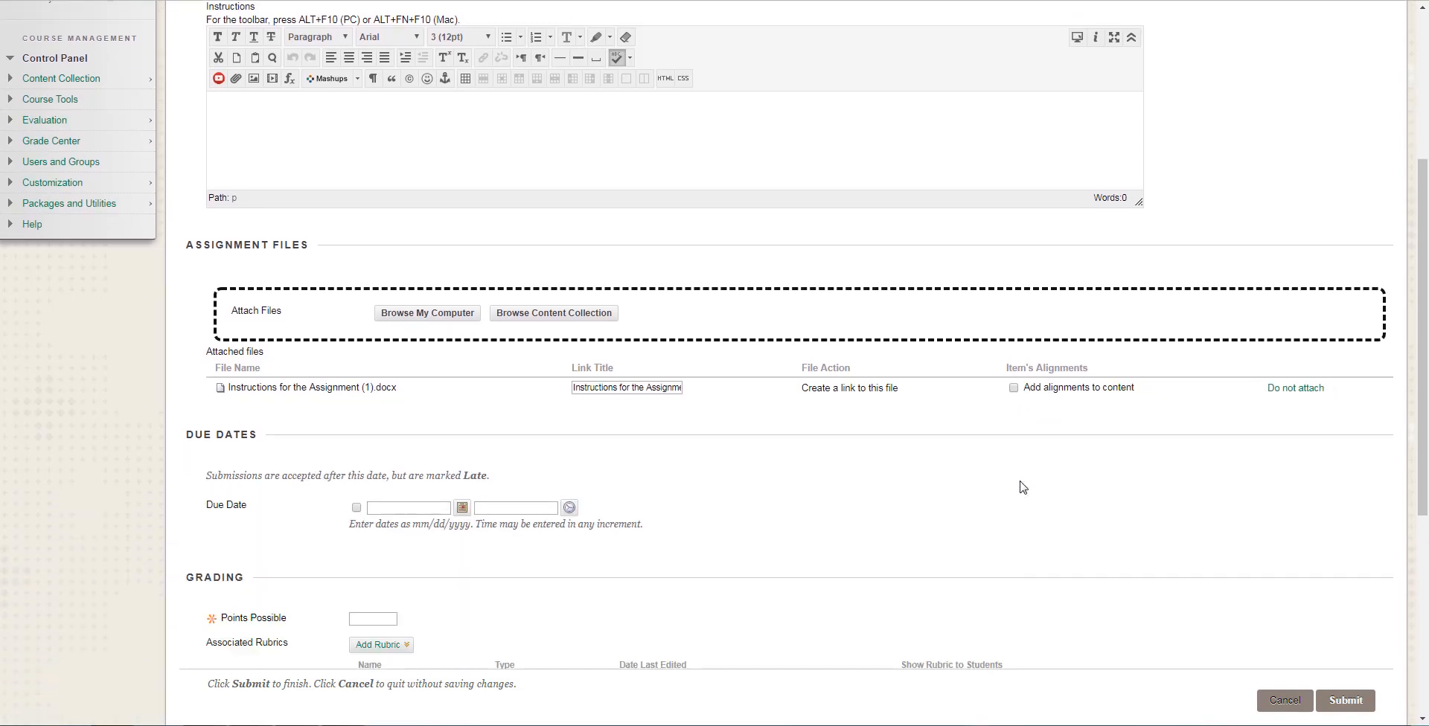
{"action": "left_click", "coordinate": [356, 508]}
{"action": "left_click", "coordinate": [462, 508]}
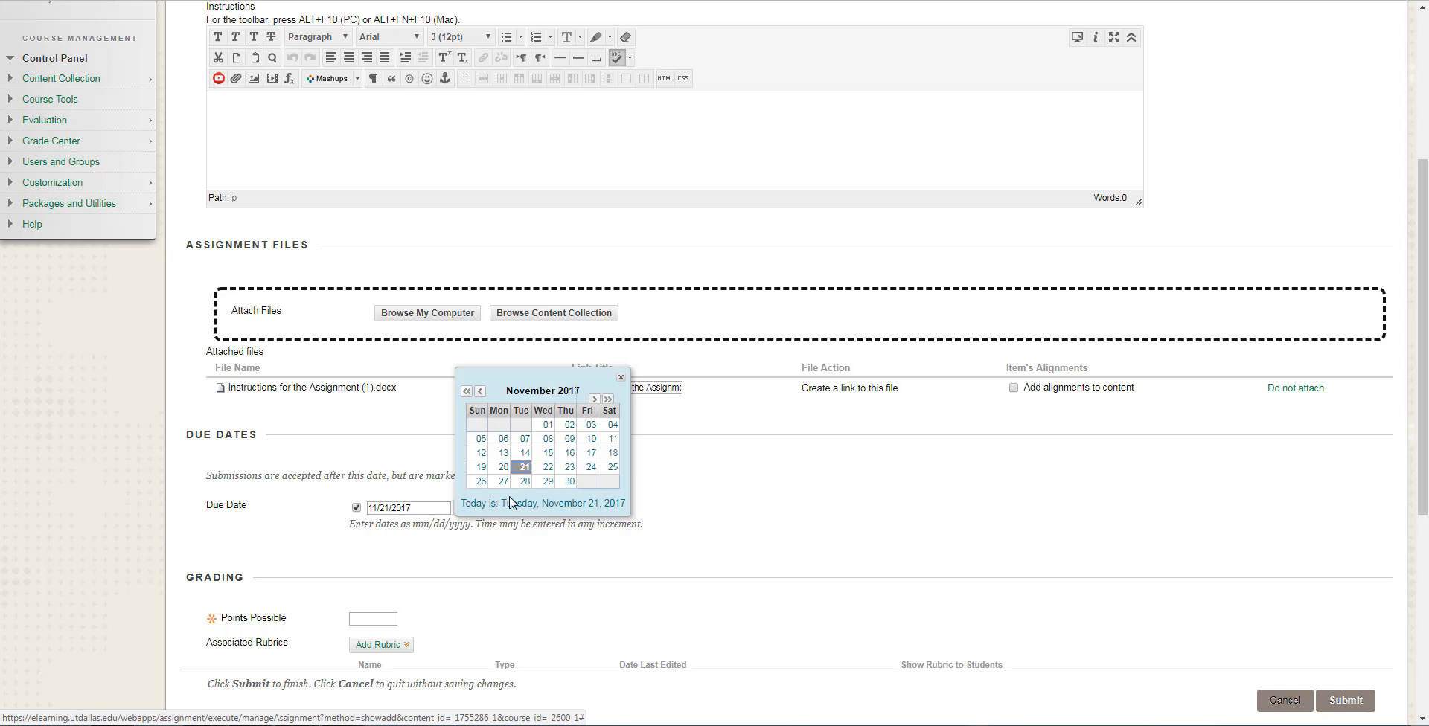
{"action": "left_click", "coordinate": [596, 402]}
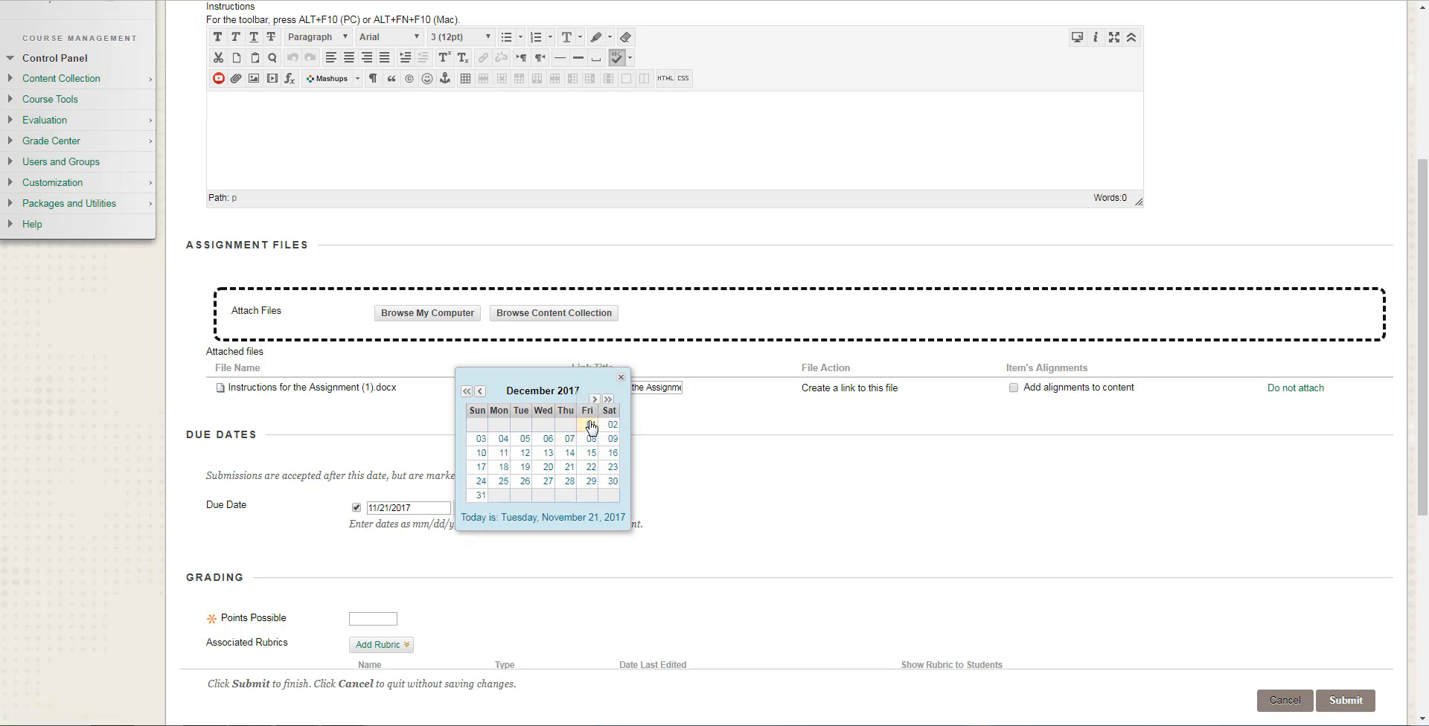
{"action": "left_click", "coordinate": [591, 425]}
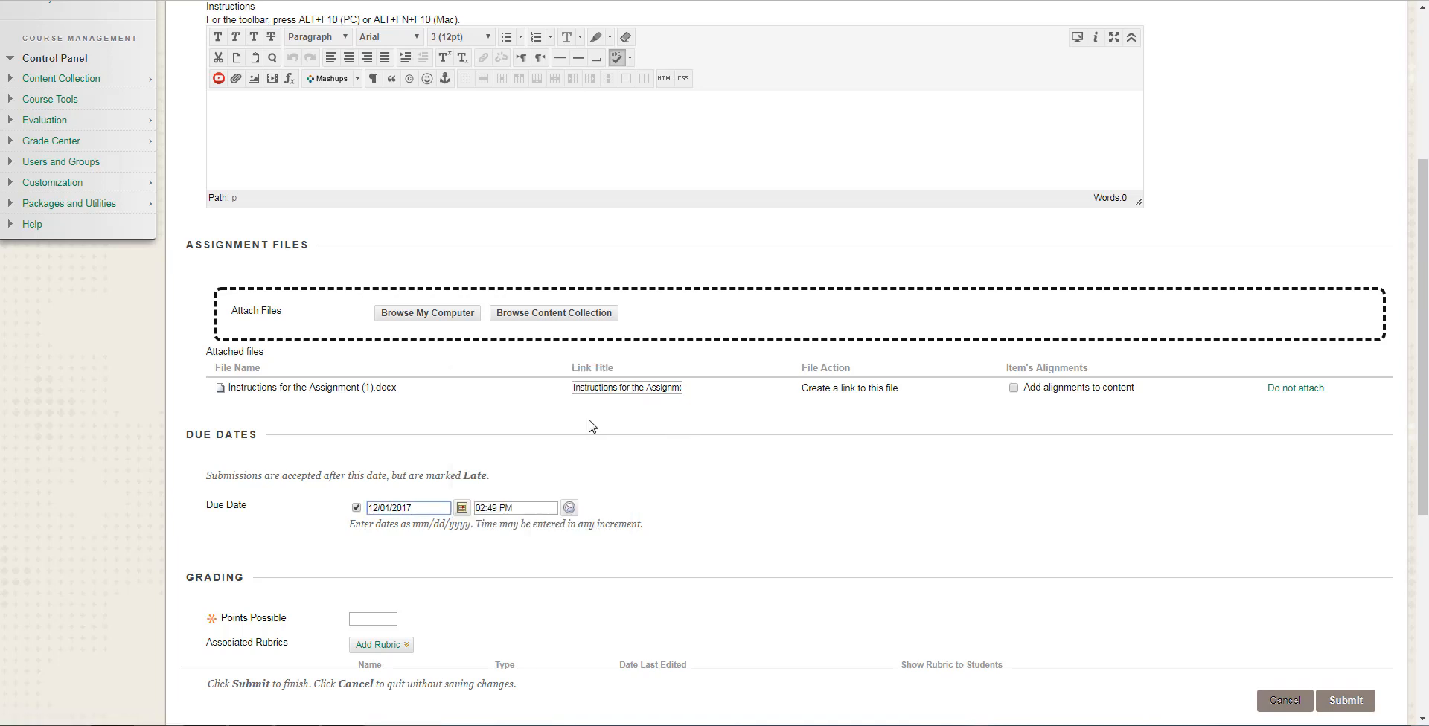
{"action": "left_click", "coordinate": [566, 512]}
{"action": "scroll", "coordinate": [592, 479], "scroll_direction": "down", "scroll_amount": 1}
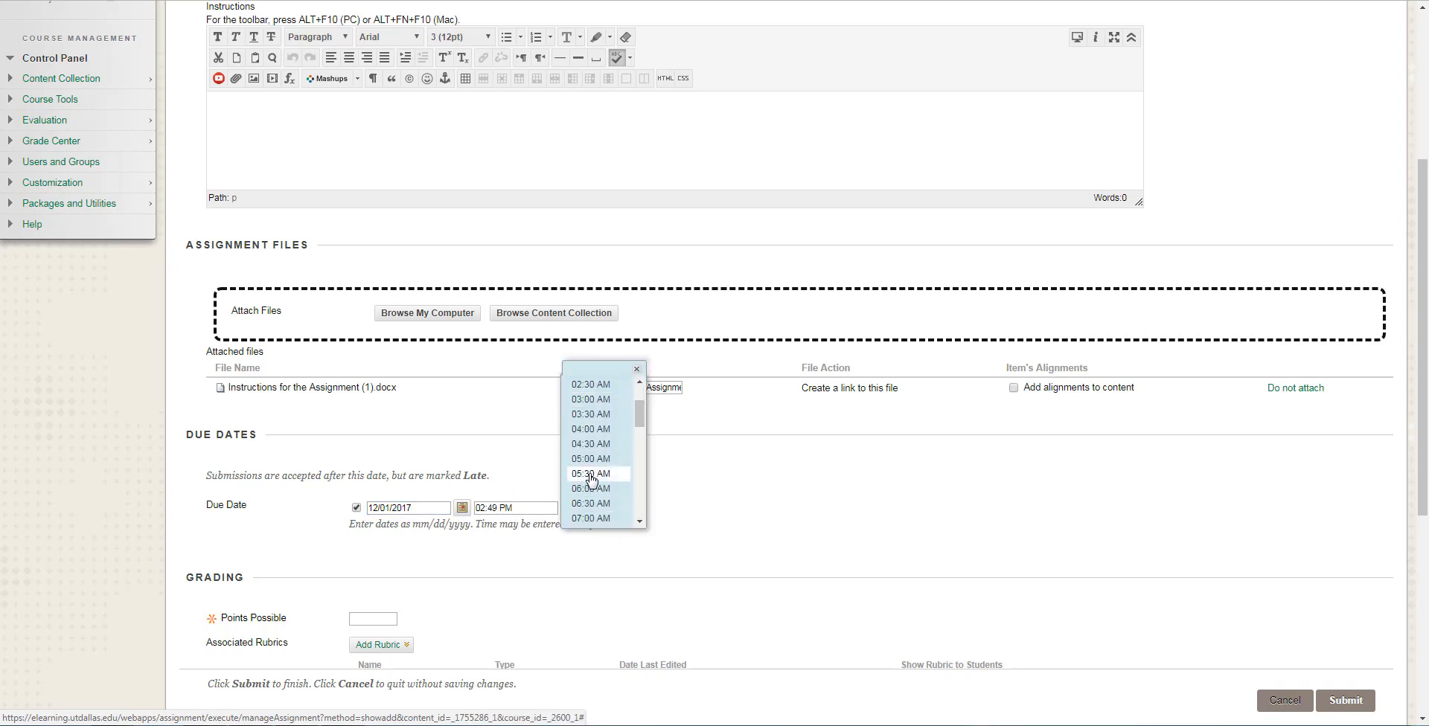
{"action": "scroll", "coordinate": [591, 478], "scroll_direction": "down", "scroll_amount": 4}
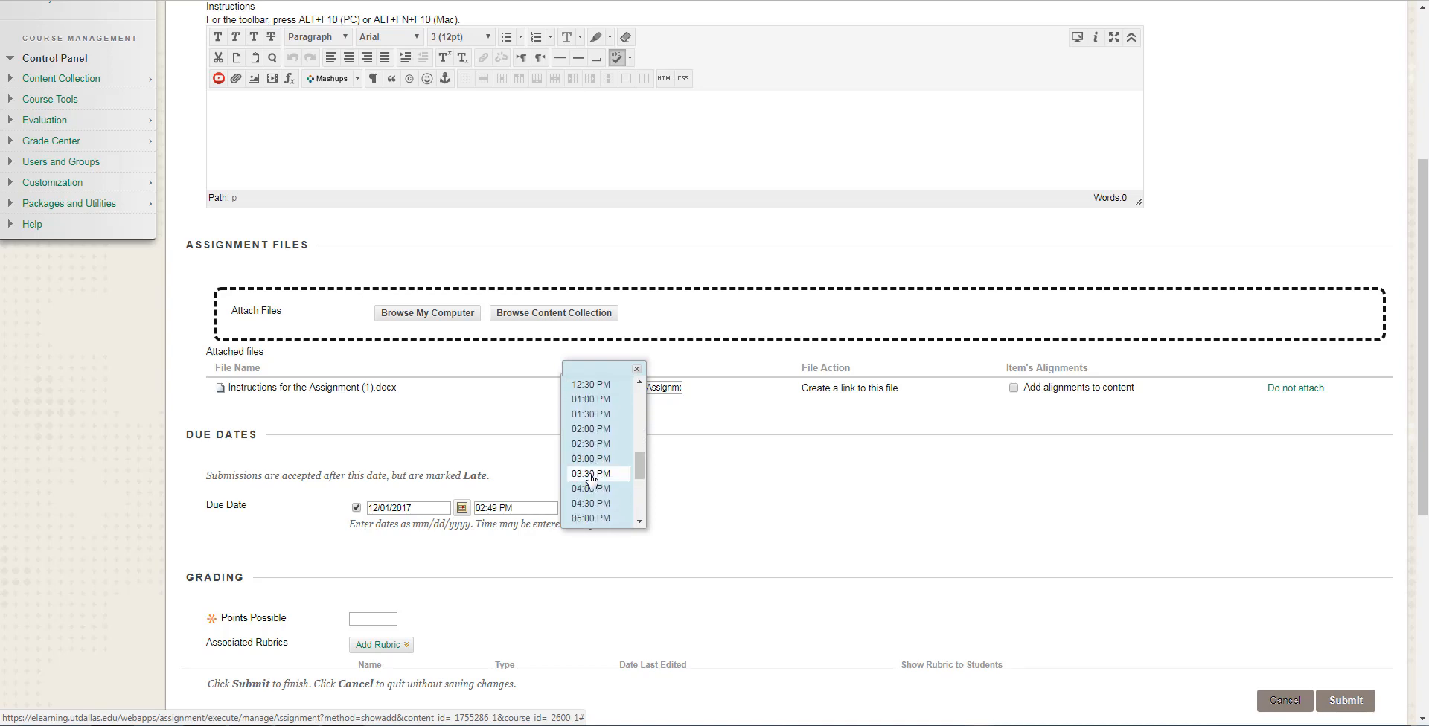
{"action": "left_click", "coordinate": [594, 430]}
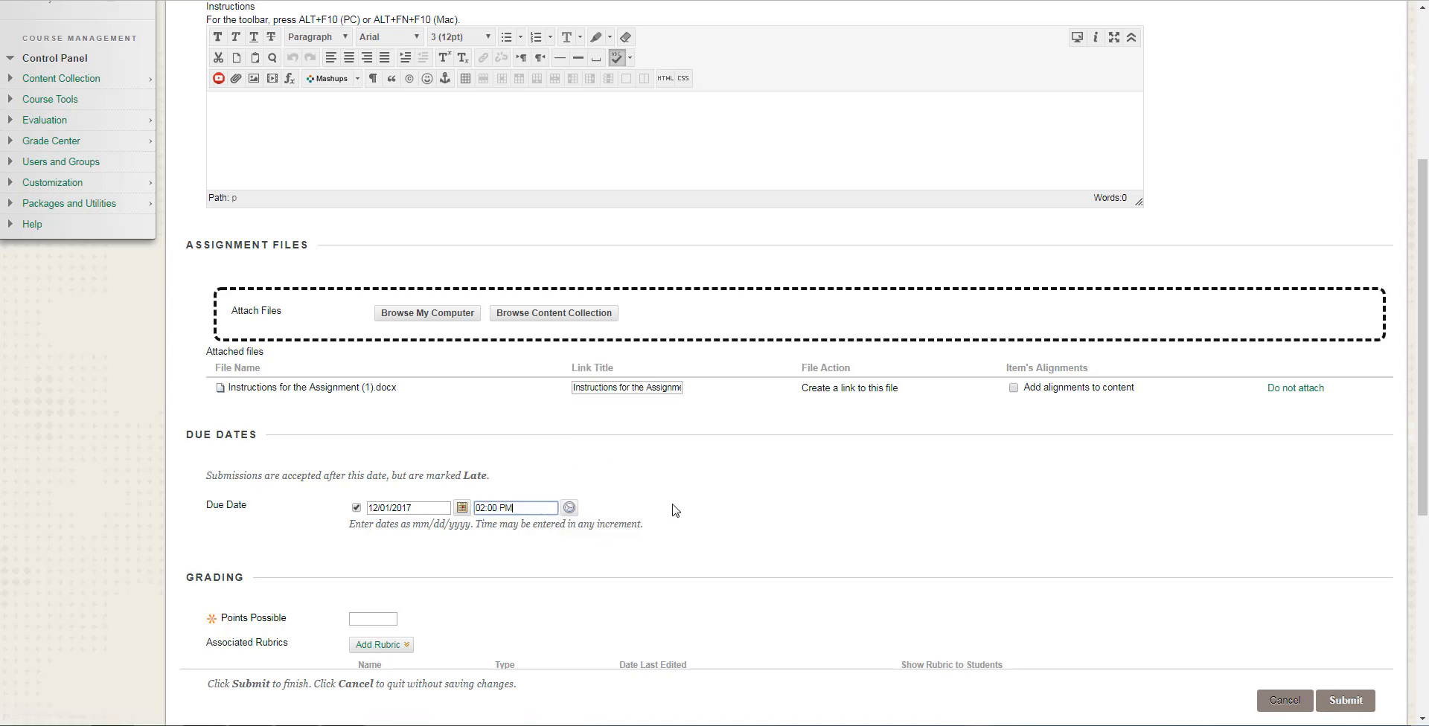
Set the assignment's points possible to 25.
{"action": "scroll", "coordinate": [674, 510], "scroll_direction": "down", "scroll_amount": 1}
{"action": "scroll", "coordinate": [674, 509], "scroll_direction": "down", "scroll_amount": 1}
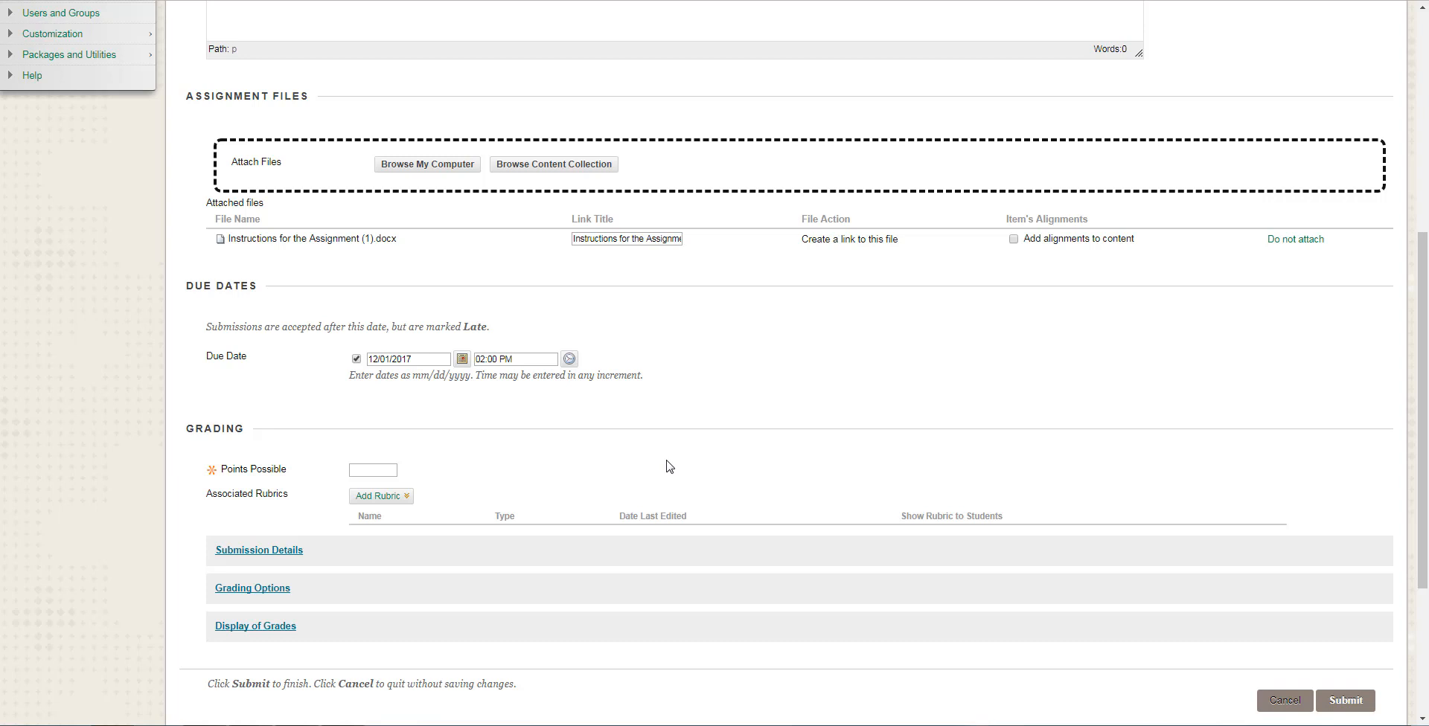
{"action": "left_click", "coordinate": [368, 468]}
{"action": "type", "text": "25"}
{"action": "left_click", "coordinate": [528, 468]}
Expand the submission details and examine the choices for number of attempts, keeping Single Attempt.
{"action": "scroll", "coordinate": [469, 493], "scroll_direction": "down", "scroll_amount": 1}
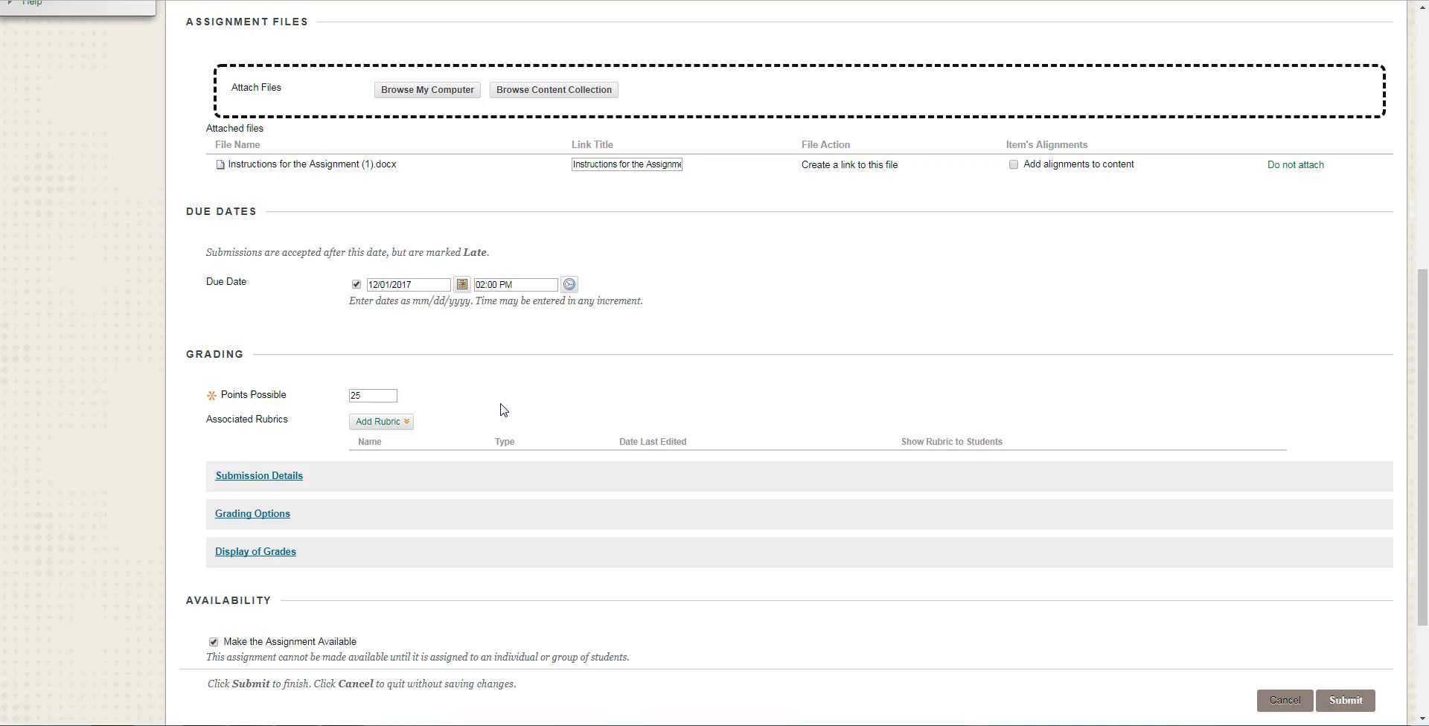
{"action": "scroll", "coordinate": [504, 410], "scroll_direction": "down", "scroll_amount": 1}
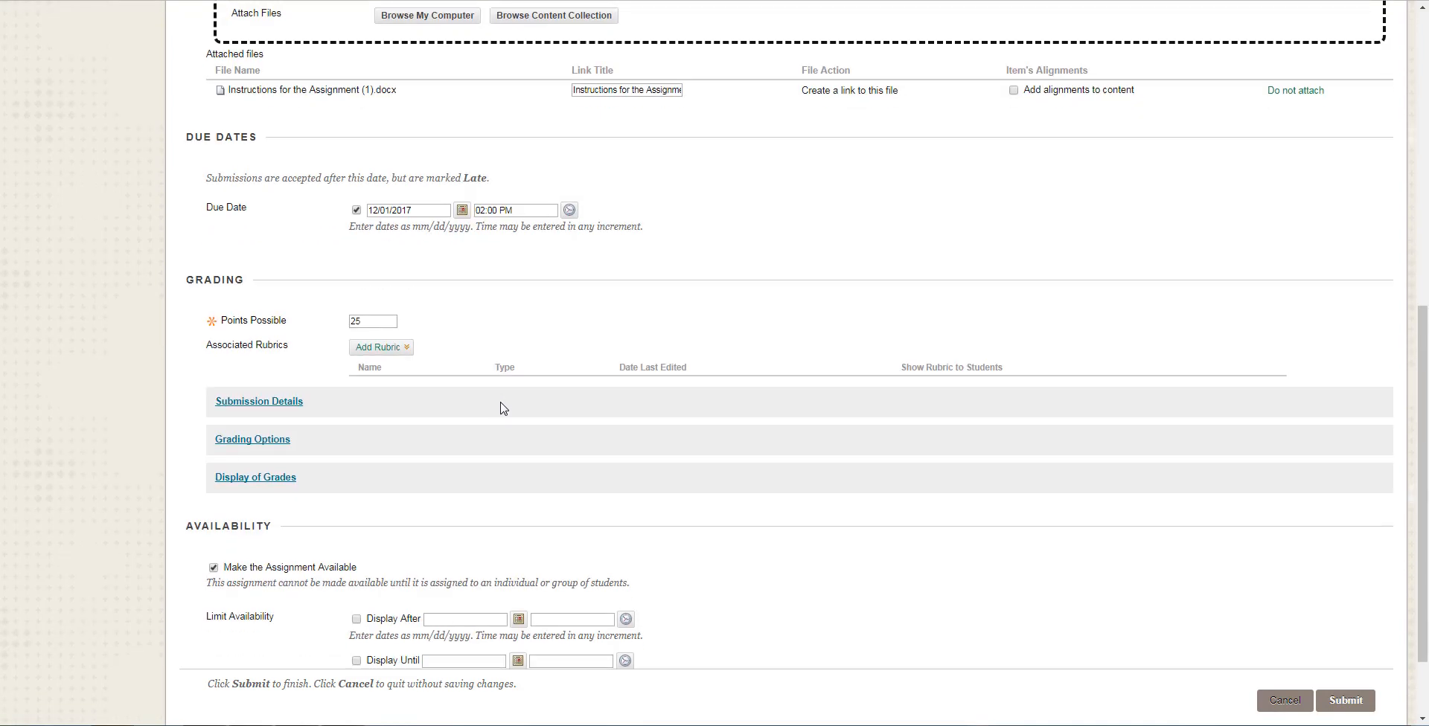
{"action": "scroll", "coordinate": [501, 408], "scroll_direction": "down", "scroll_amount": 1}
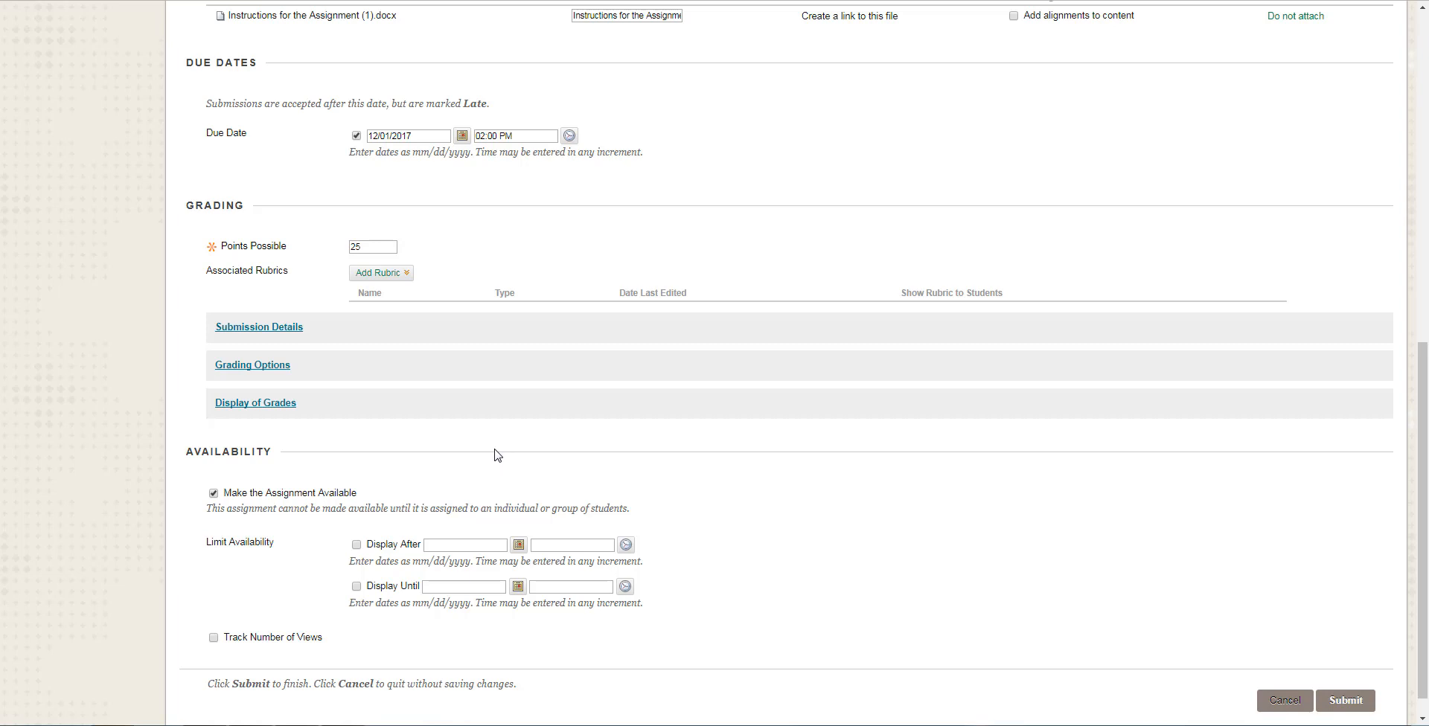
{"action": "left_click", "coordinate": [280, 332]}
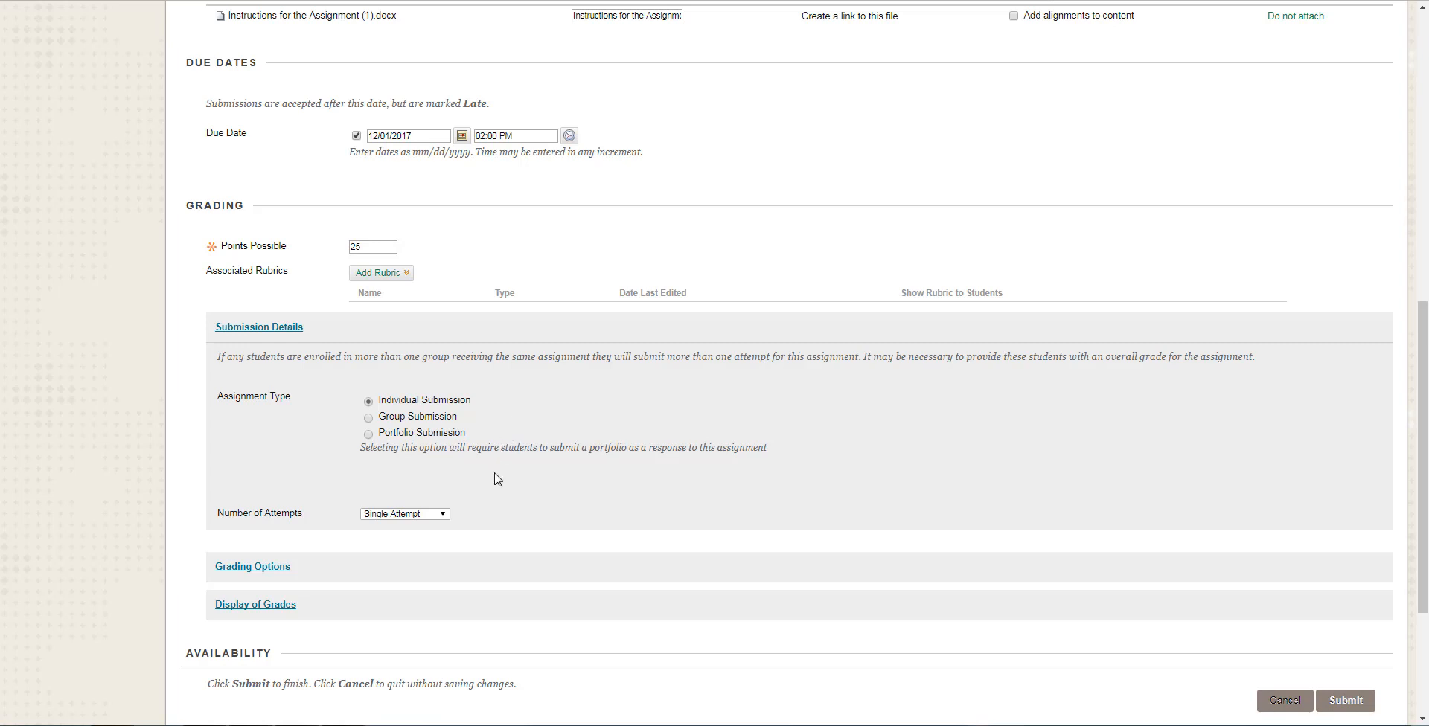
{"action": "left_click", "coordinate": [445, 517]}
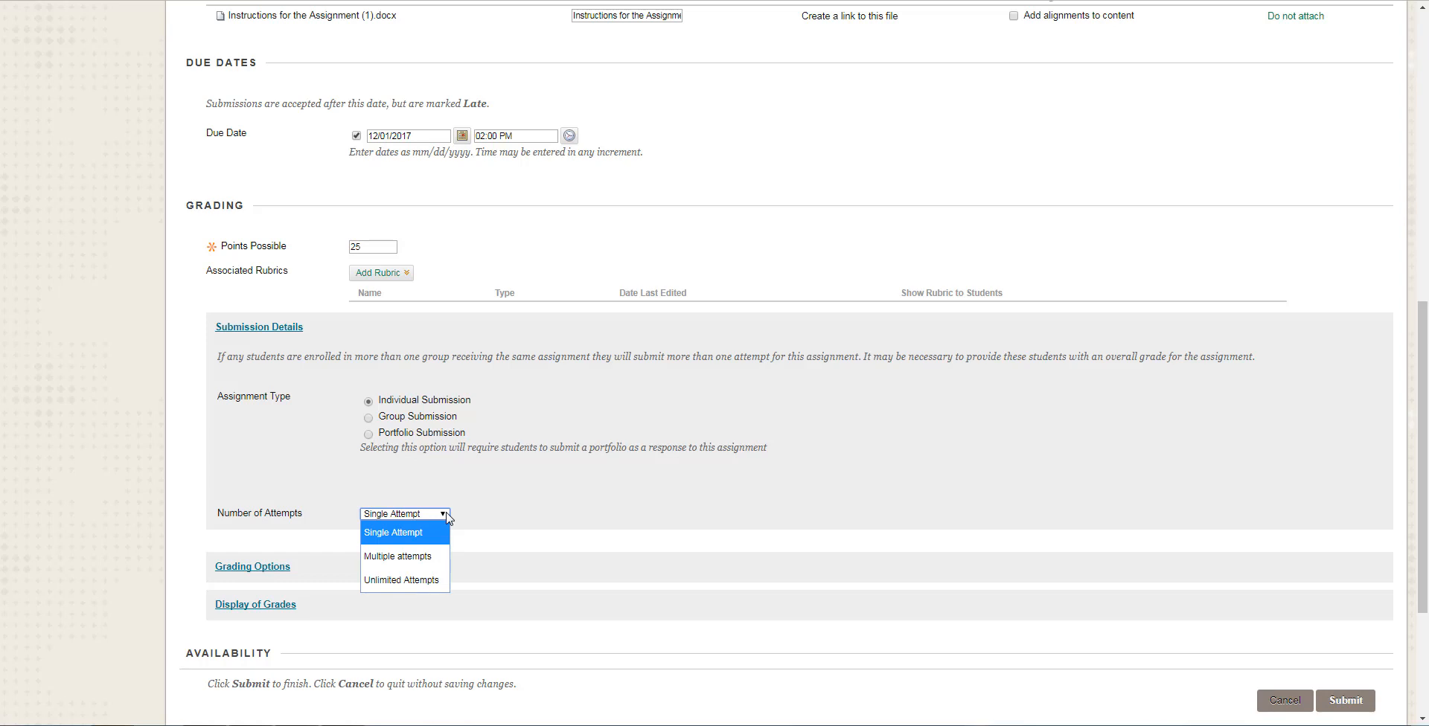
{"action": "left_click", "coordinate": [505, 497]}
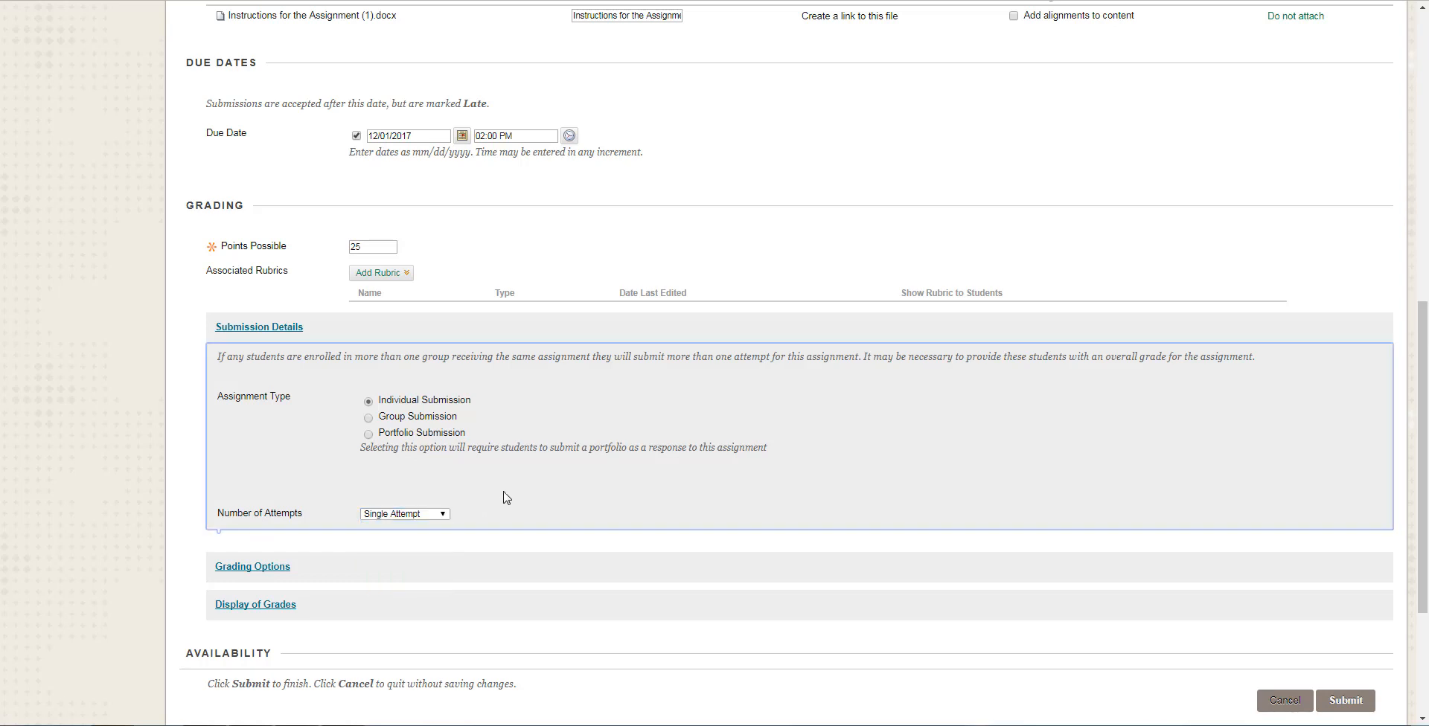
Expand the grading options and the display of grades settings and examine both sections.
{"action": "scroll", "coordinate": [495, 495], "scroll_direction": "down", "scroll_amount": 2}
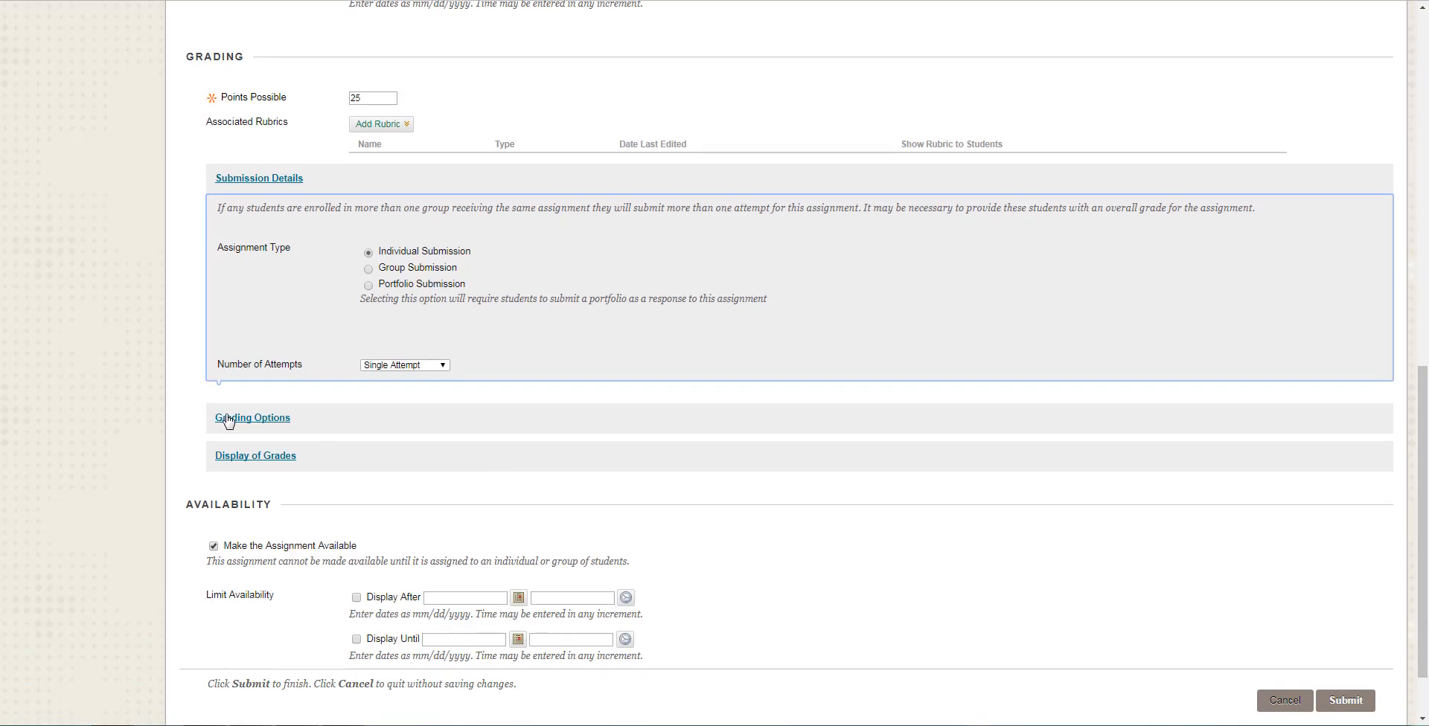
{"action": "left_click", "coordinate": [228, 419]}
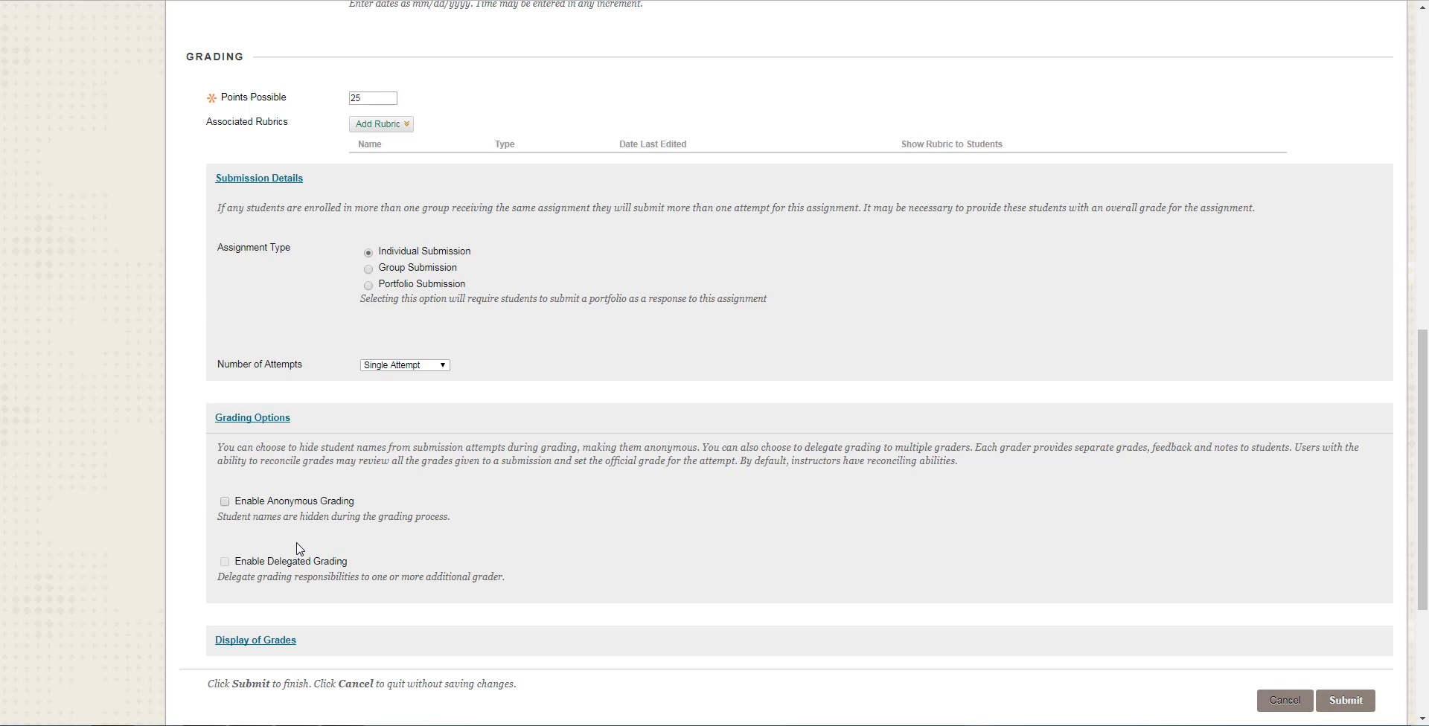
{"action": "scroll", "coordinate": [298, 548], "scroll_direction": "down", "scroll_amount": 1}
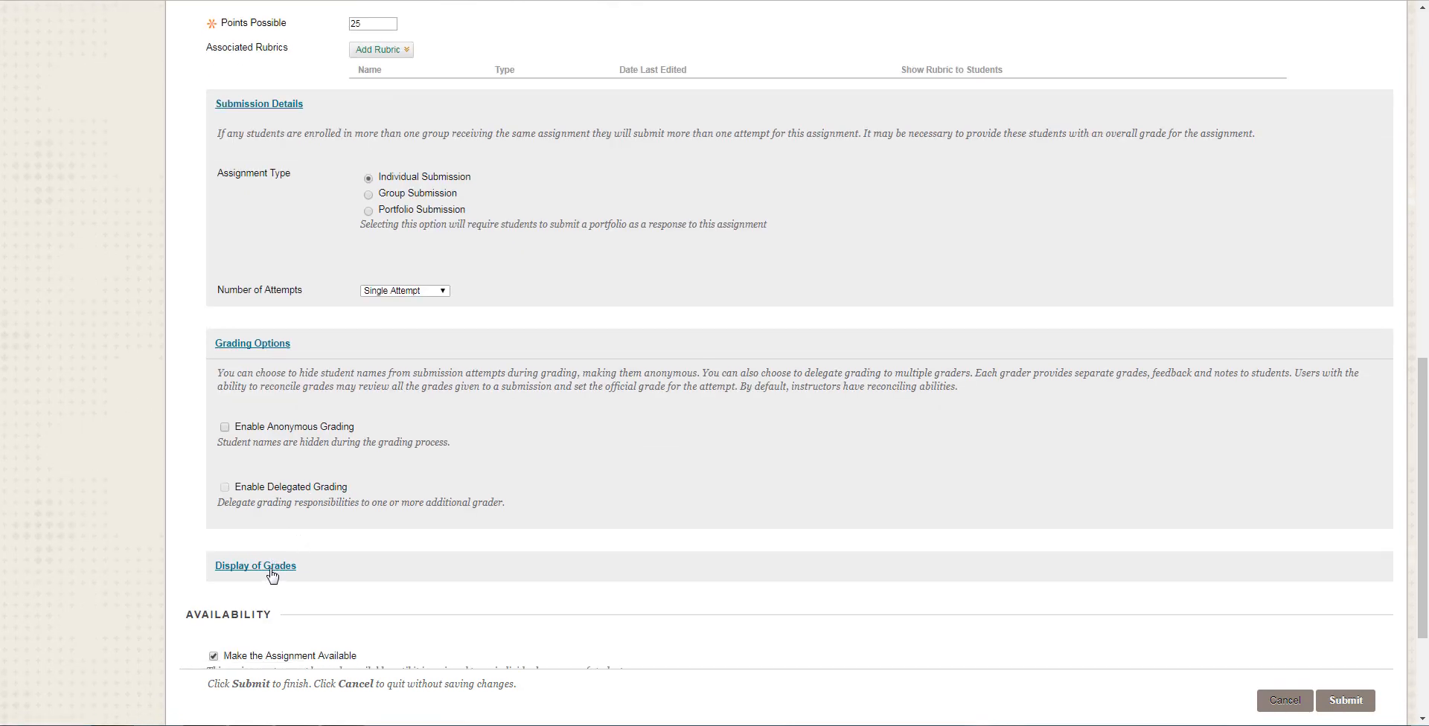
{"action": "left_click", "coordinate": [274, 568]}
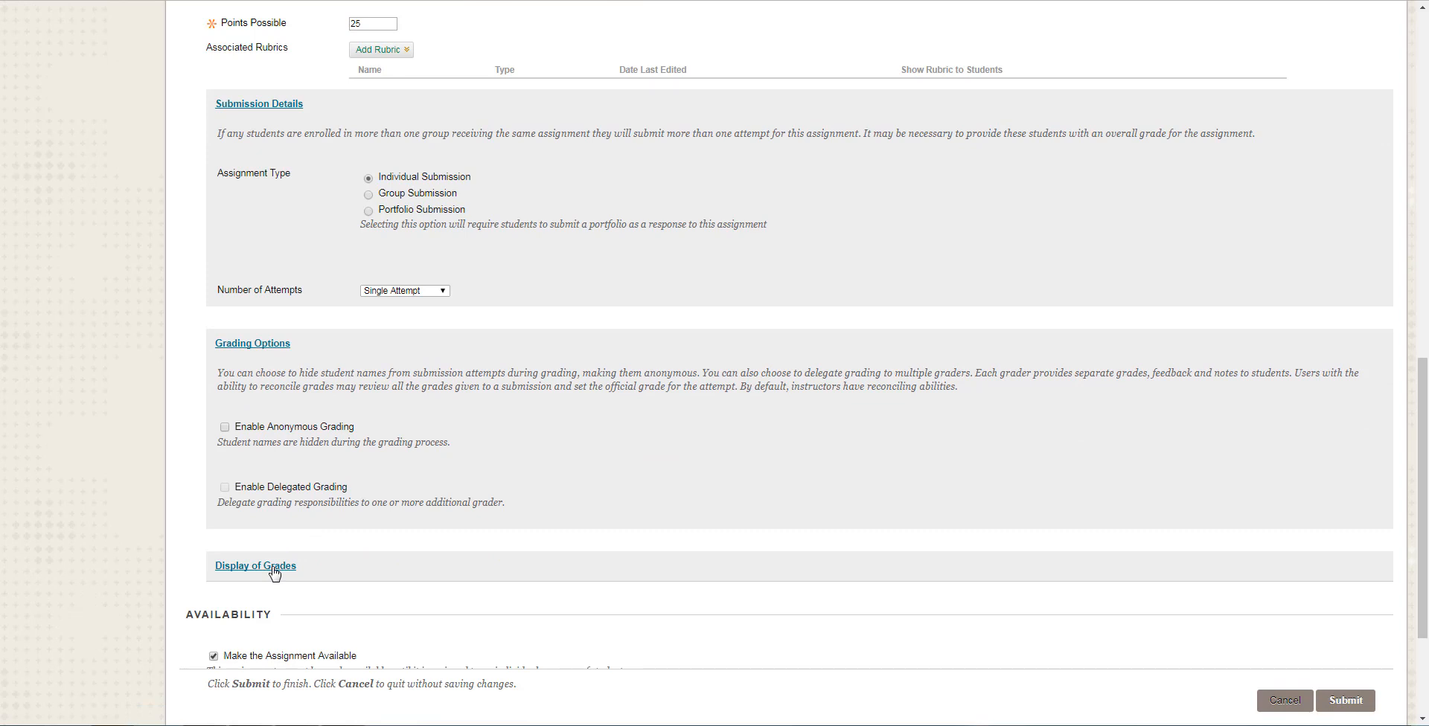
{"action": "scroll", "coordinate": [446, 577], "scroll_direction": "down", "scroll_amount": 2}
{"action": "scroll", "coordinate": [445, 577], "scroll_direction": "down", "scroll_amount": 1}
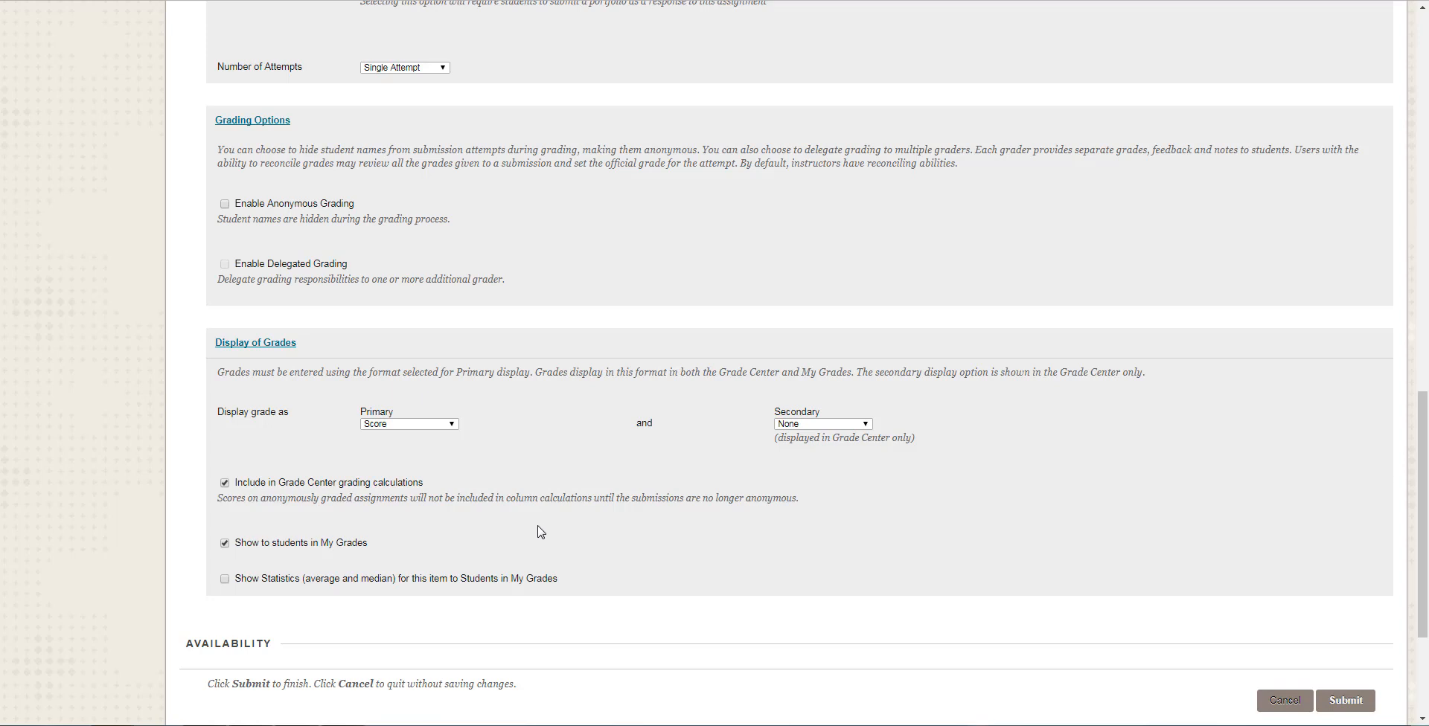
Submit the completed assignment form to publish Paper 1 in Chapter 1.
{"action": "scroll", "coordinate": [540, 531], "scroll_direction": "down", "scroll_amount": 3}
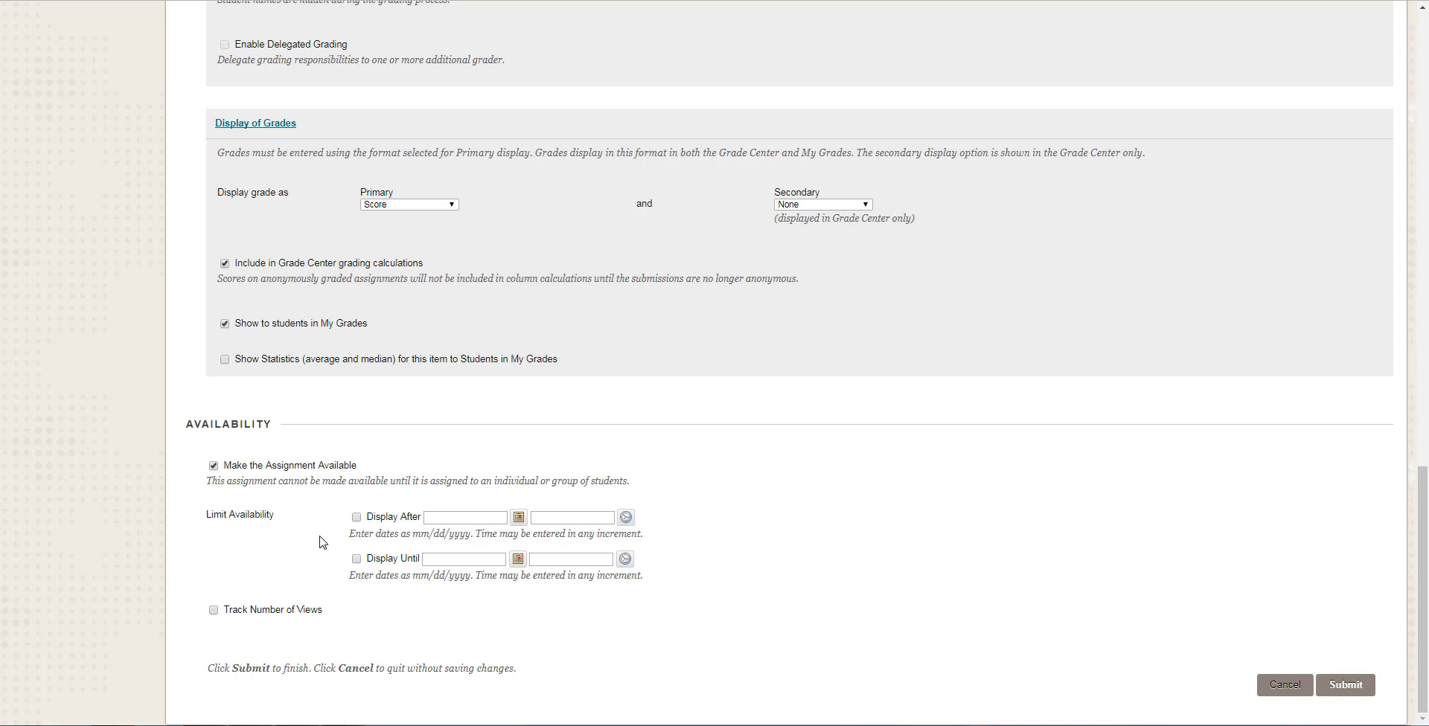
{"action": "left_click", "coordinate": [1345, 685]}
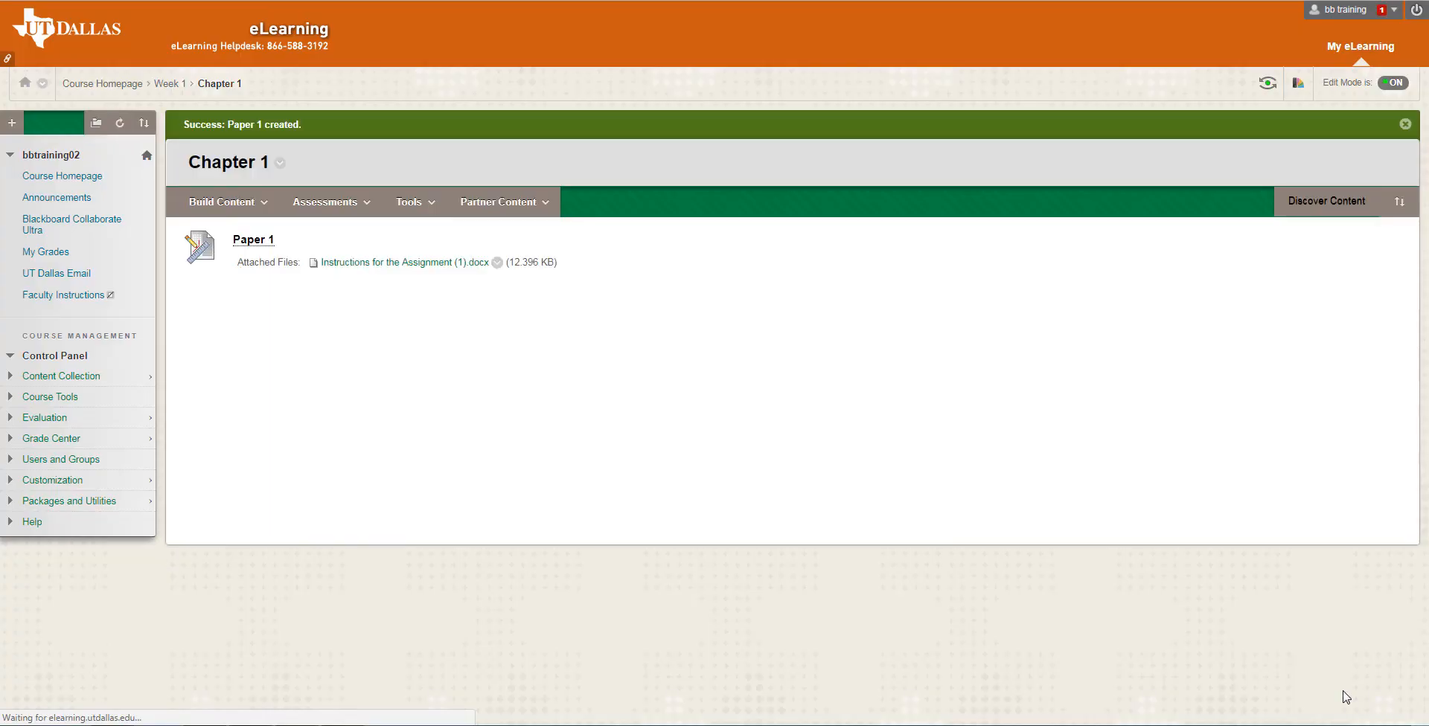